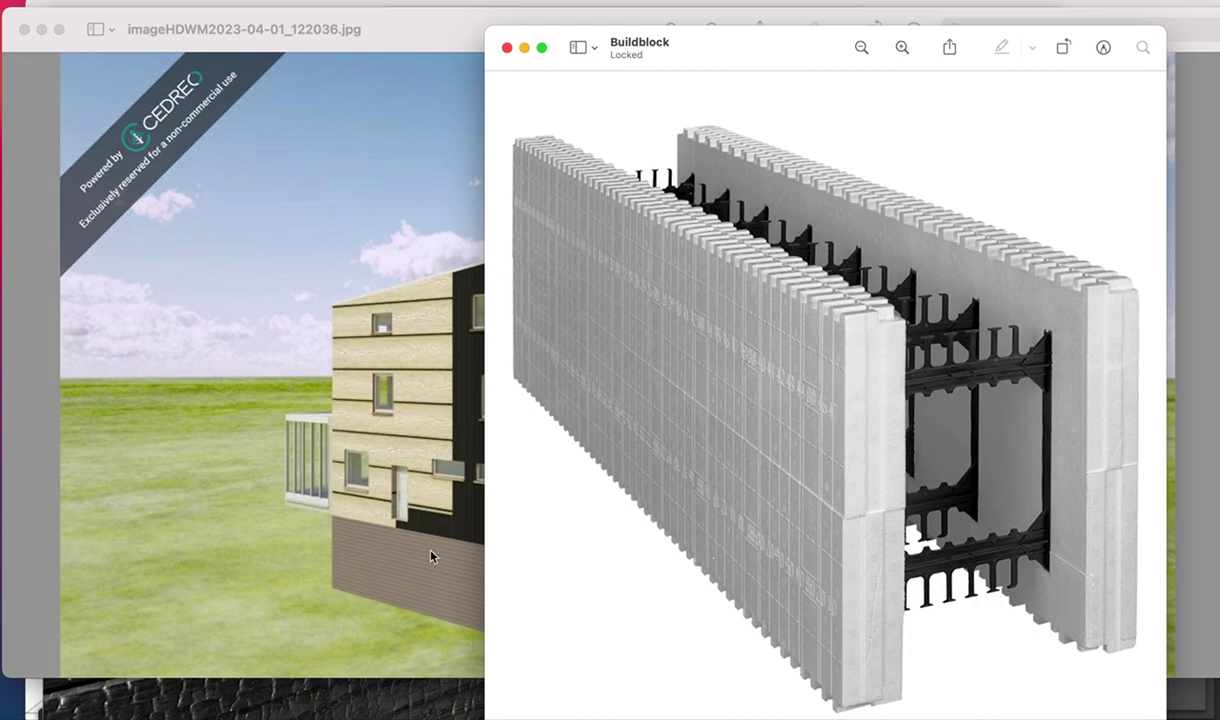
- Bring the rendered house image imageHDWM2023-04-01_122036.jpg in front of the Buildblock picture, and switch to the LARSON ICF project in Safari
click(350, 585)
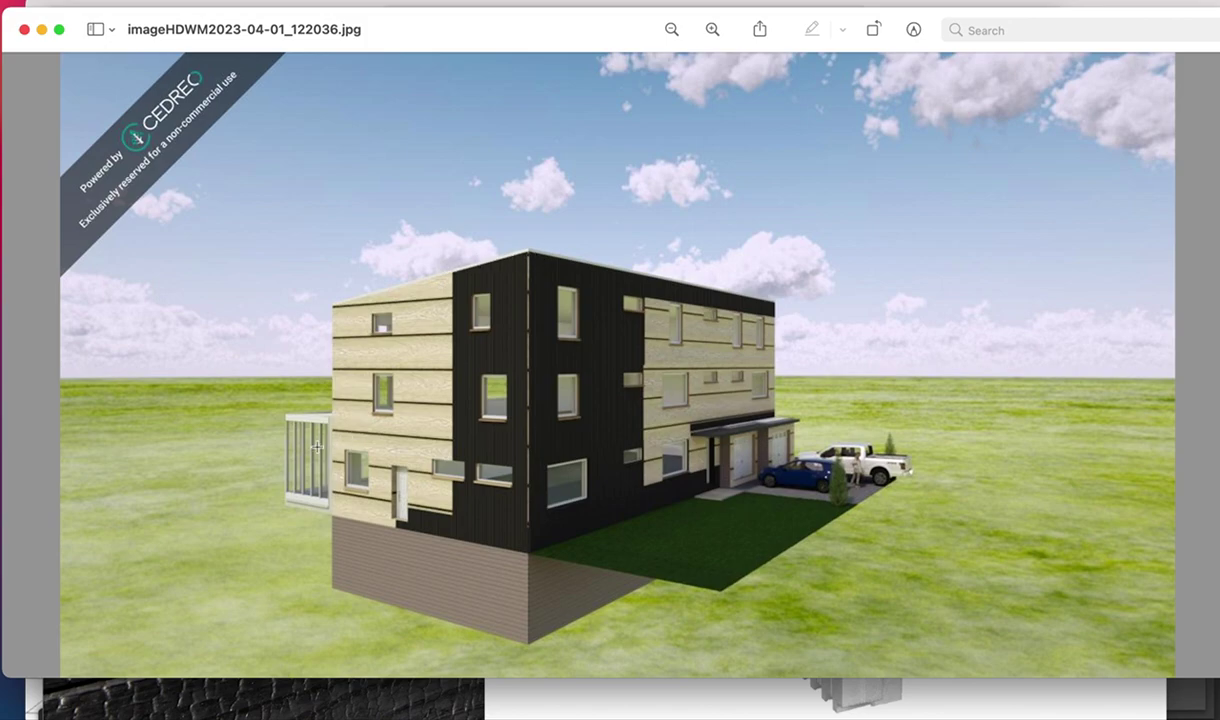
mouse_move(494, 715)
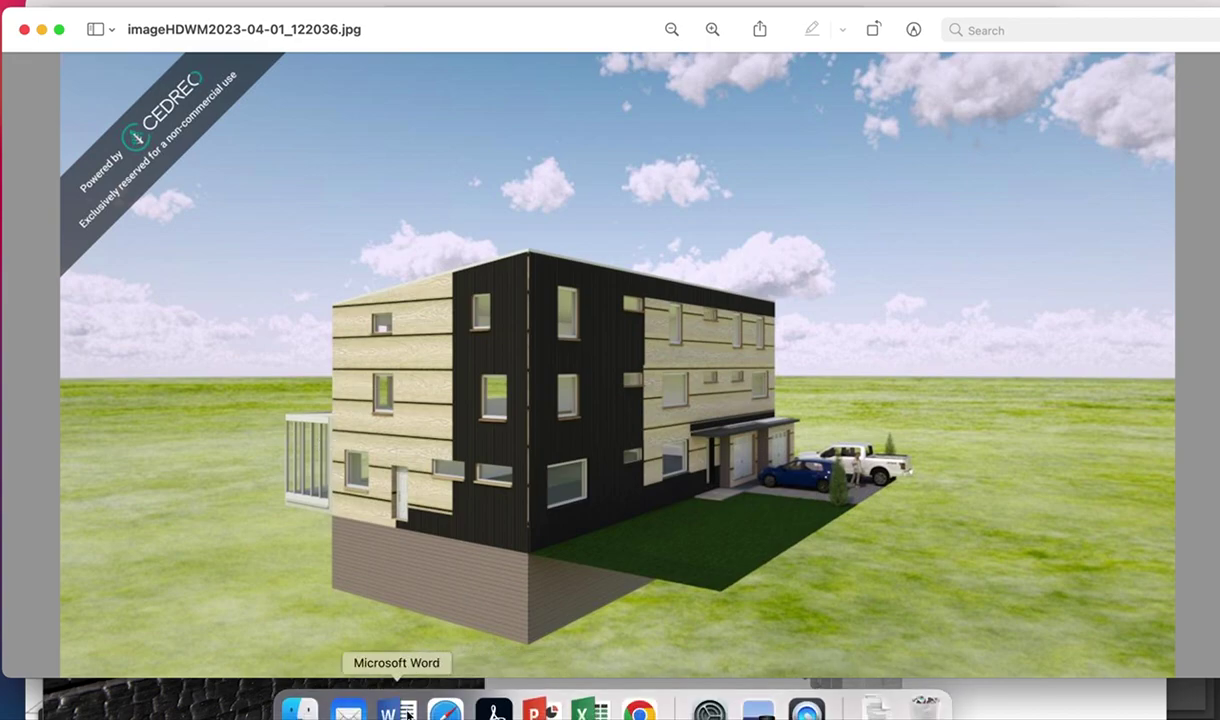
click(443, 708)
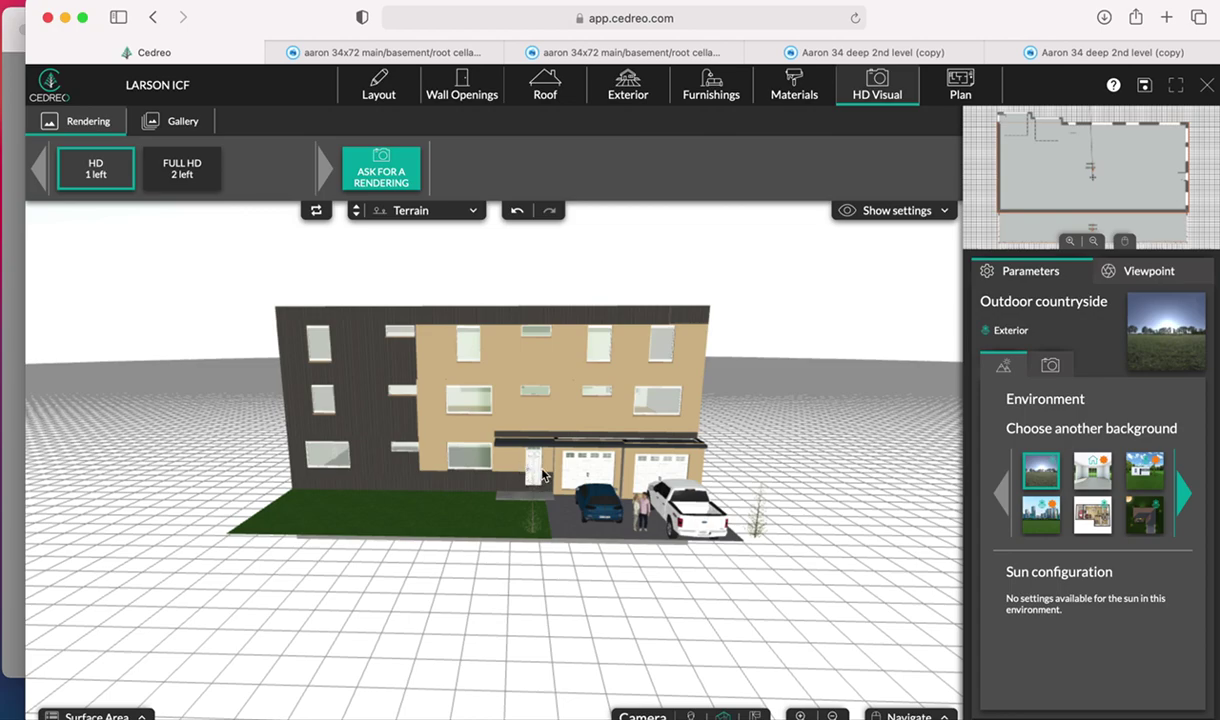
- Examine the 3D house model's front facade with the garages and both of its side walls
drag(478, 489, 556, 468)
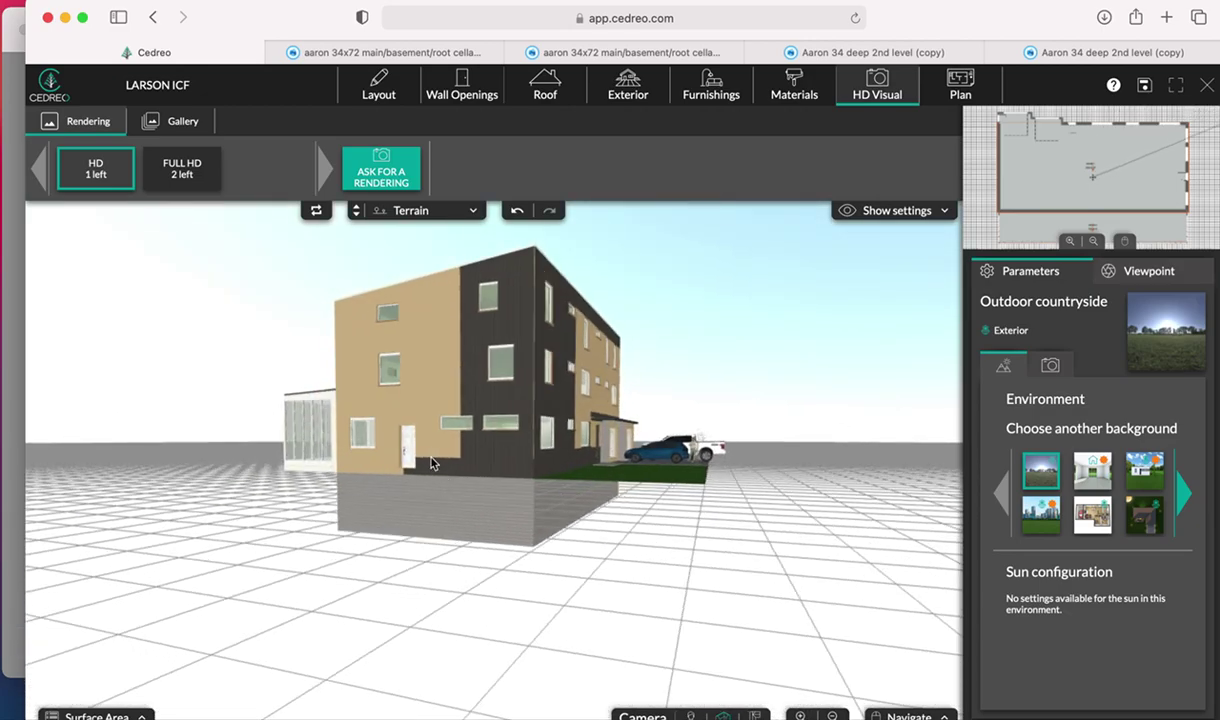
drag(591, 493, 513, 497)
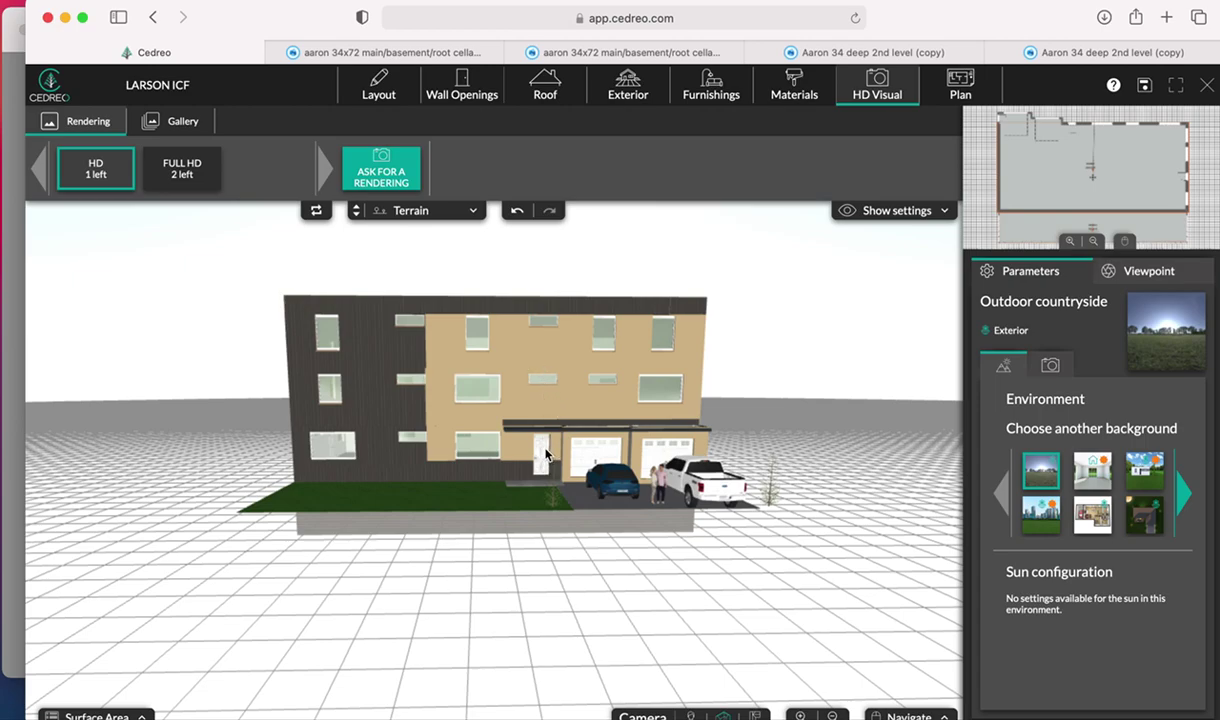
drag(686, 453, 586, 451)
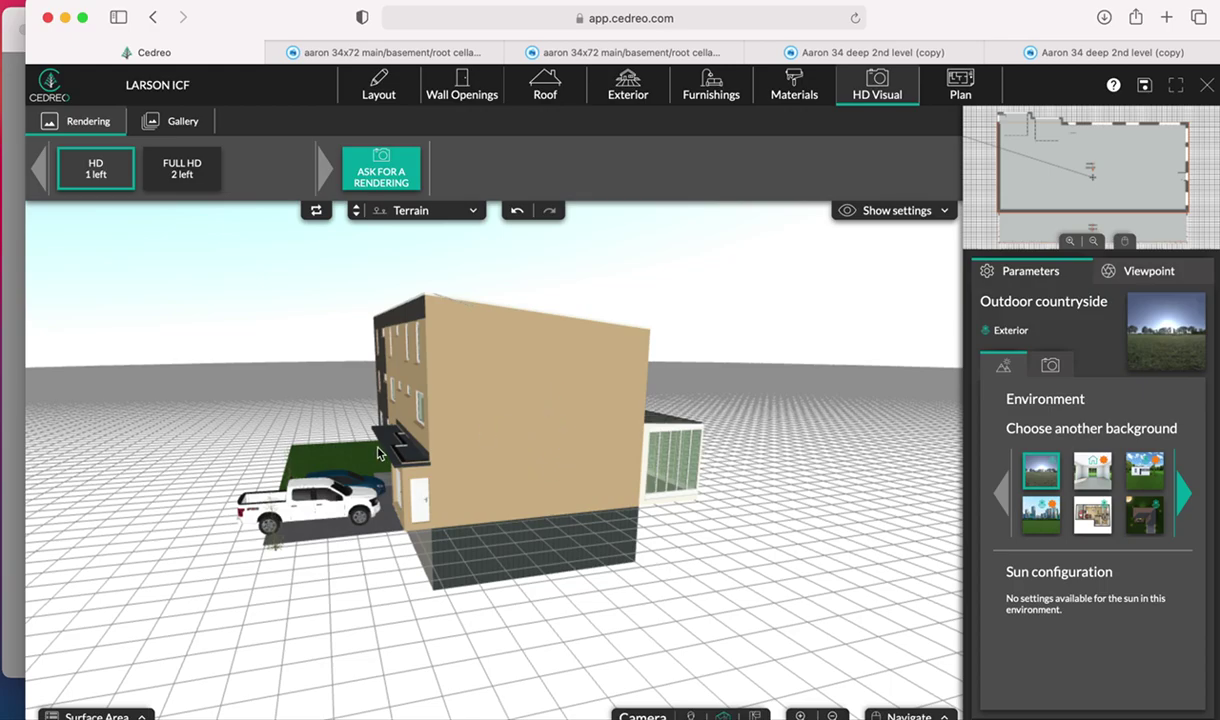
drag(330, 439, 505, 463)
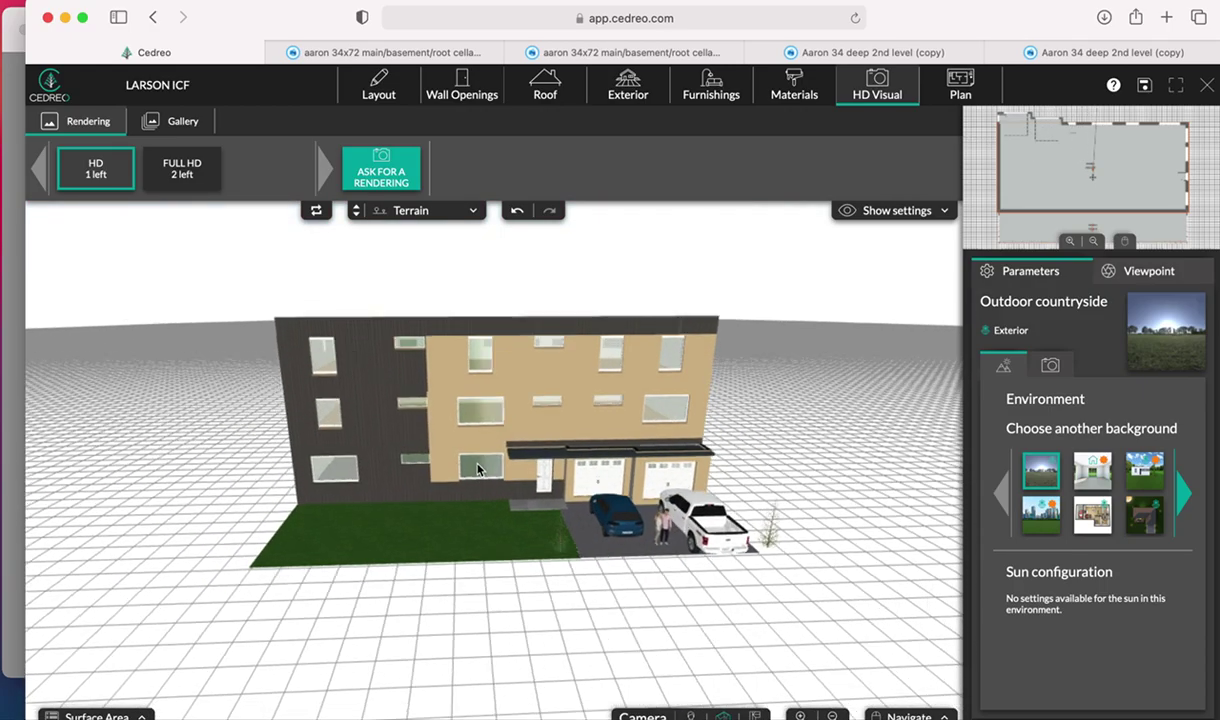
drag(746, 436, 634, 455)
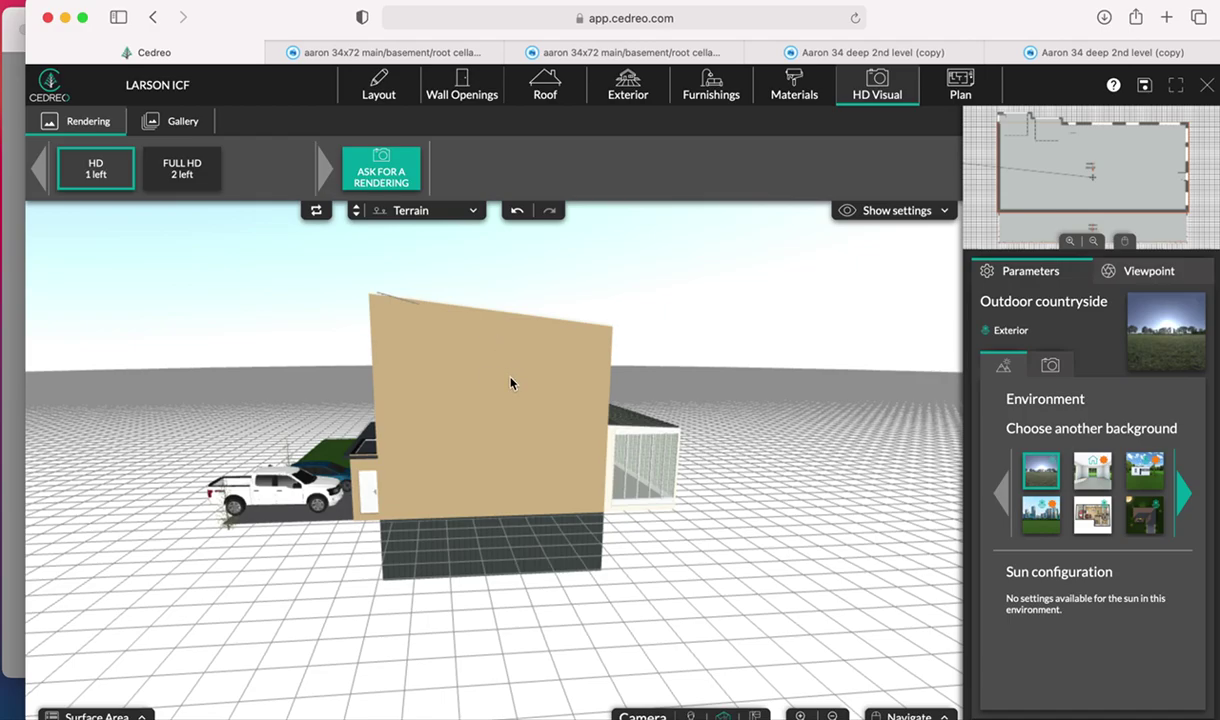
- Examine the rear of the 3D house with its glazed lean-to, the roof, and the side wall with windows, ending at the front
drag(532, 412, 373, 427)
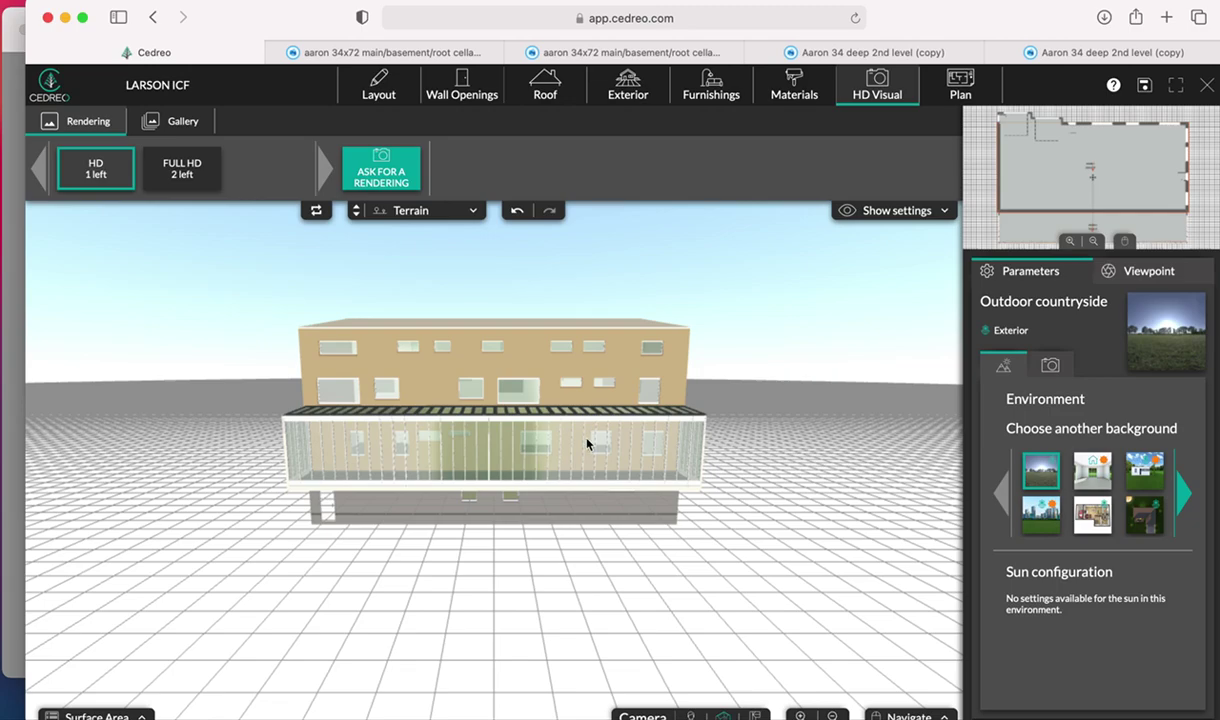
drag(536, 384, 559, 418)
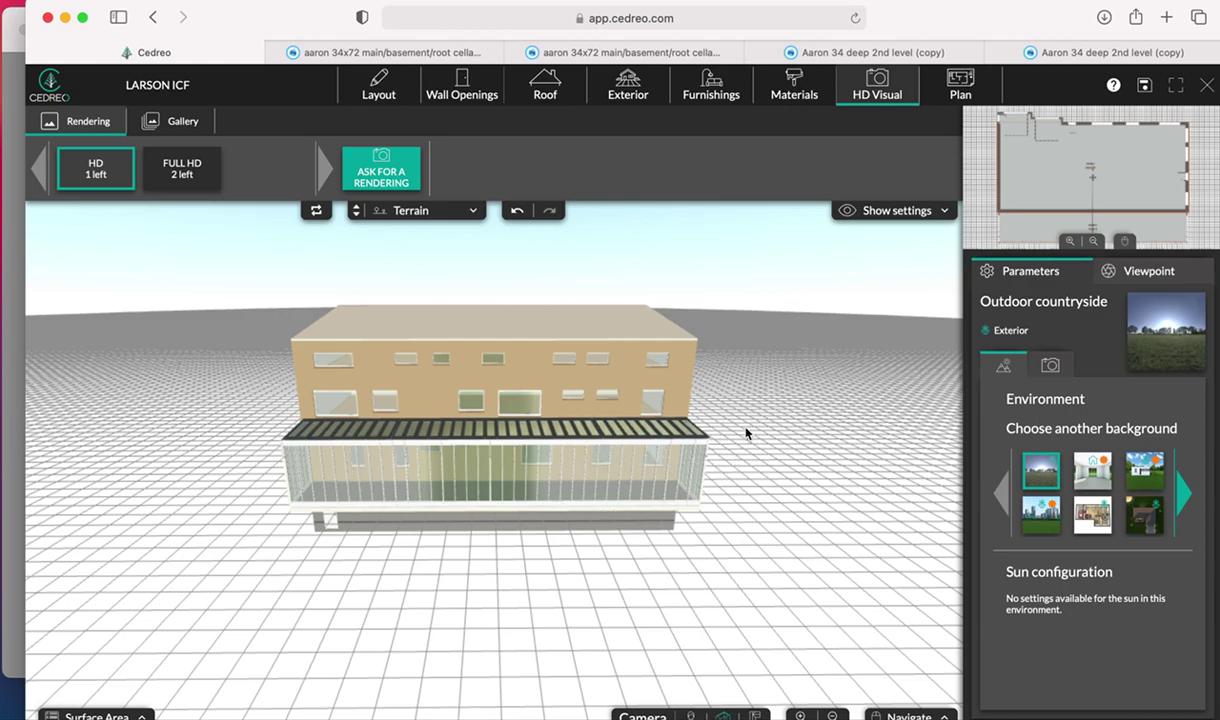
scroll(746, 427, down, 3)
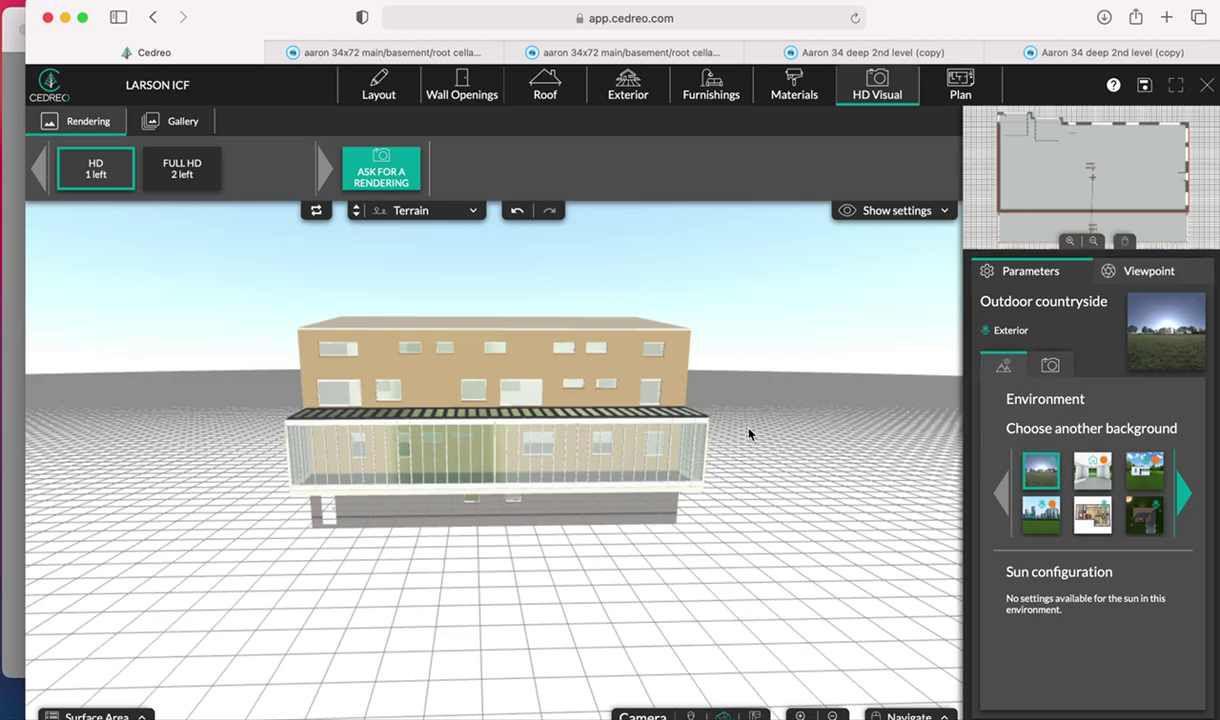
drag(751, 431, 592, 443)
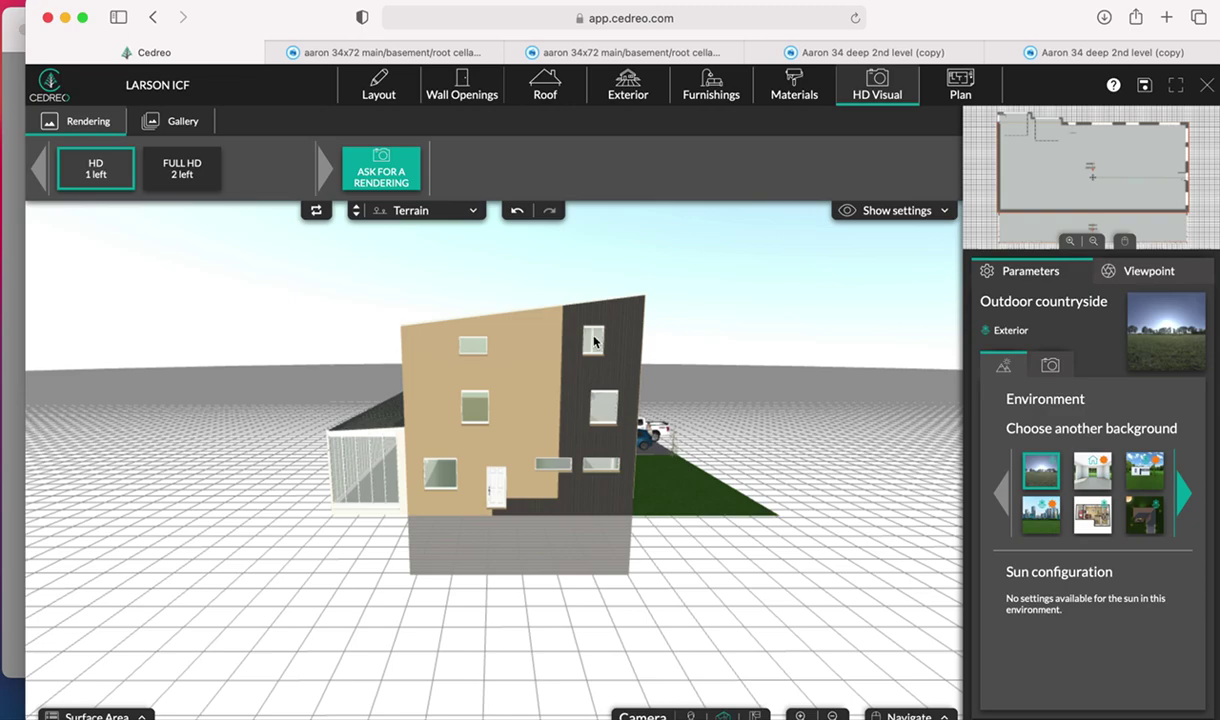
drag(465, 366, 586, 387)
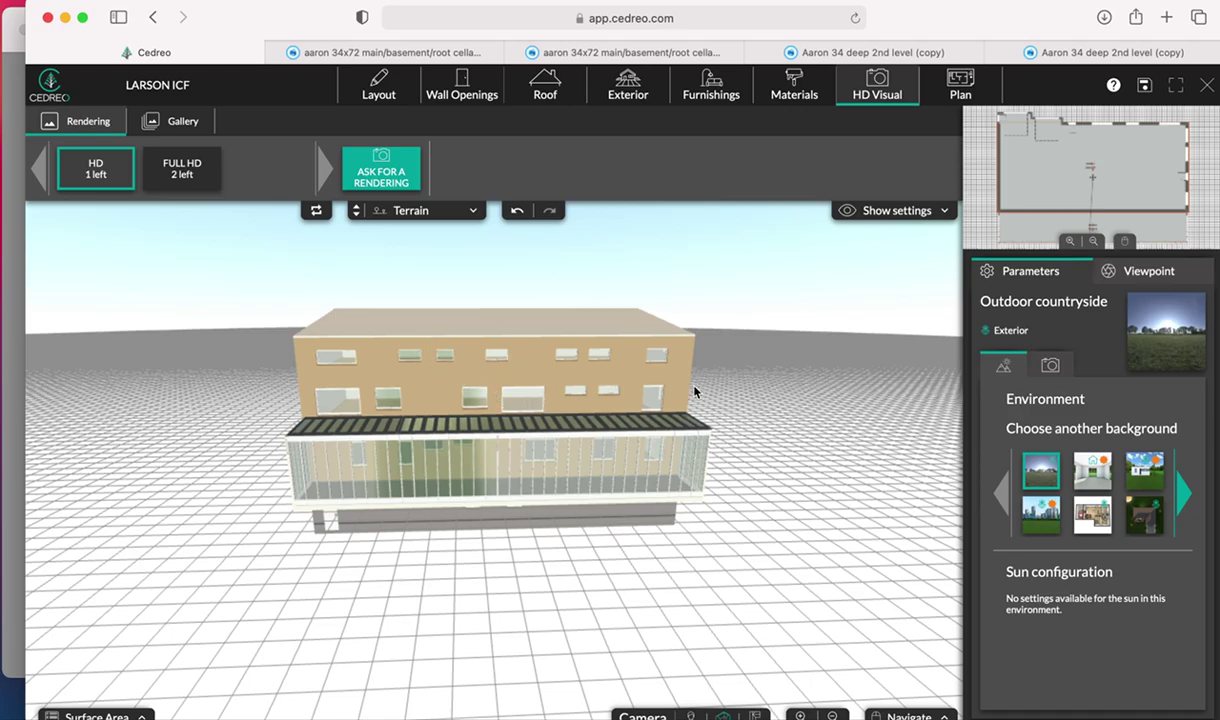
drag(703, 398, 561, 389)
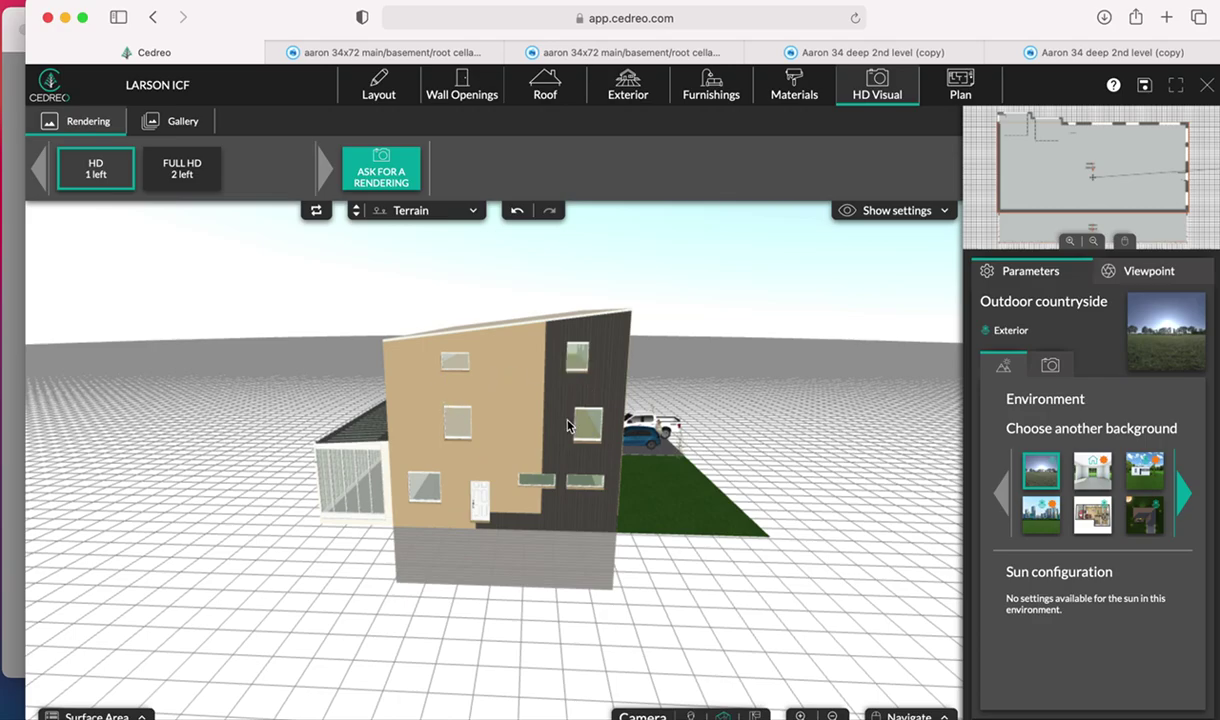
drag(612, 438, 462, 440)
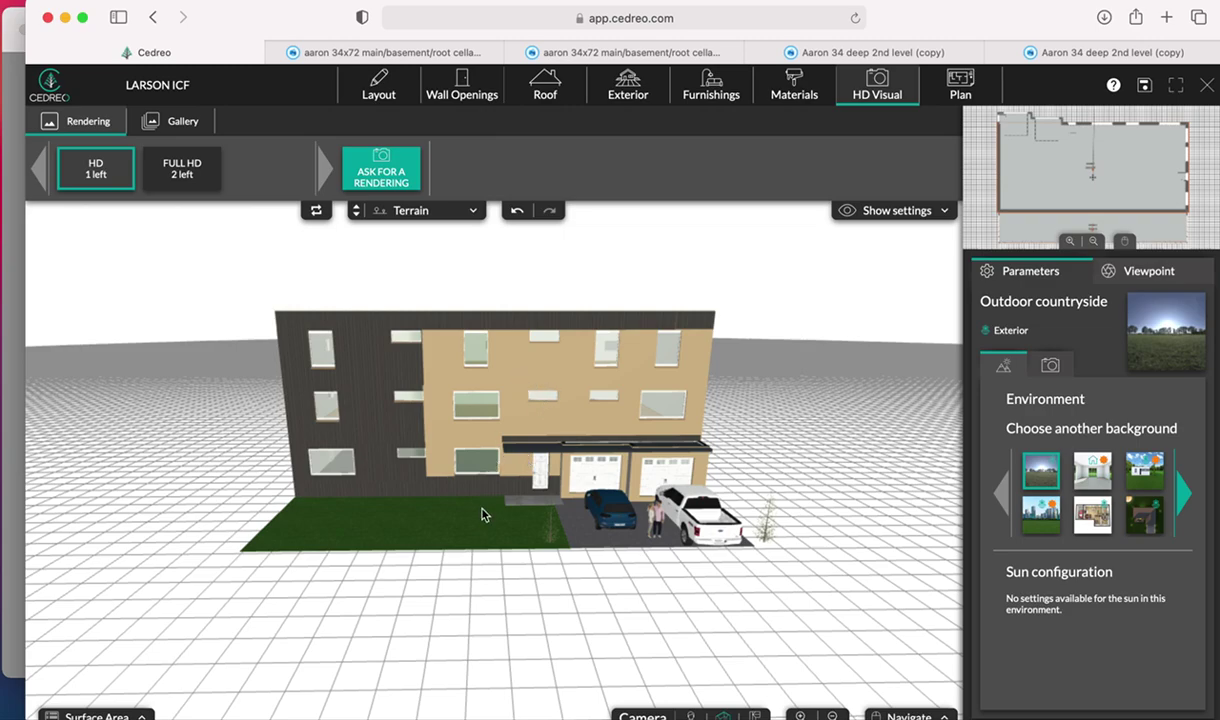
- Examine the main-level floor plan and the basement floor plan of the aaron 34x72 project in Floorplanner
mouse_move(396, 708)
click(377, 56)
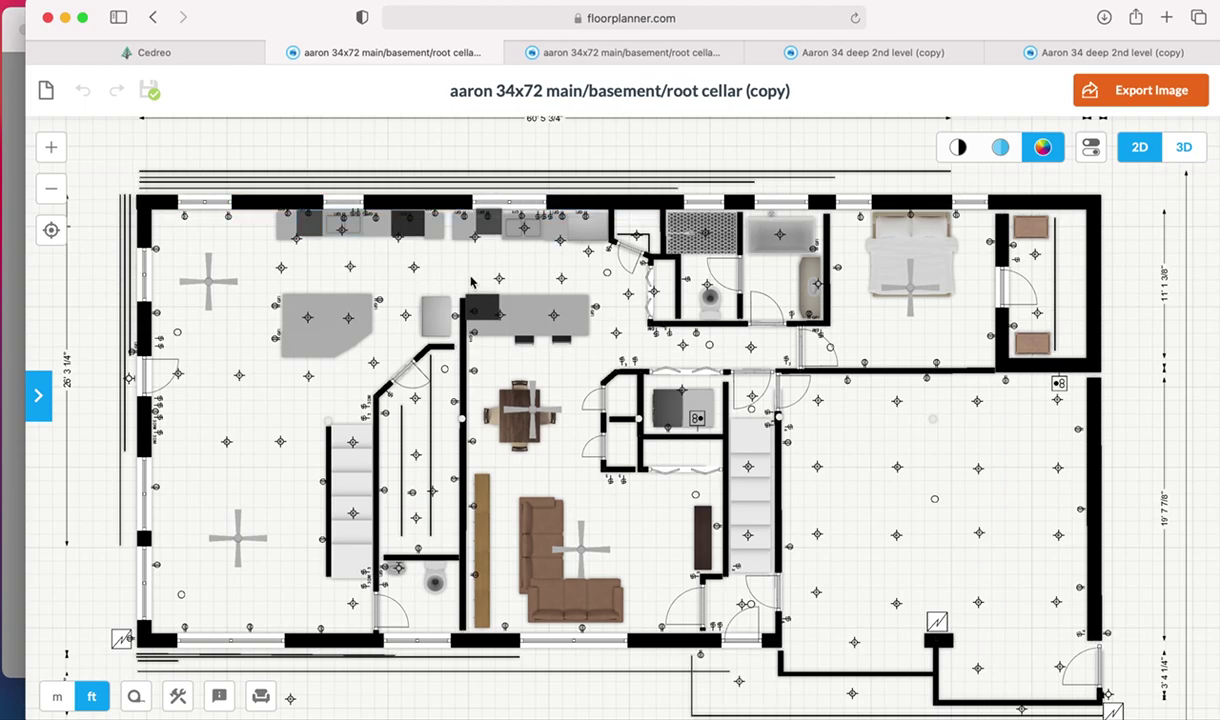
drag(520, 232, 472, 238)
click(600, 56)
click(605, 54)
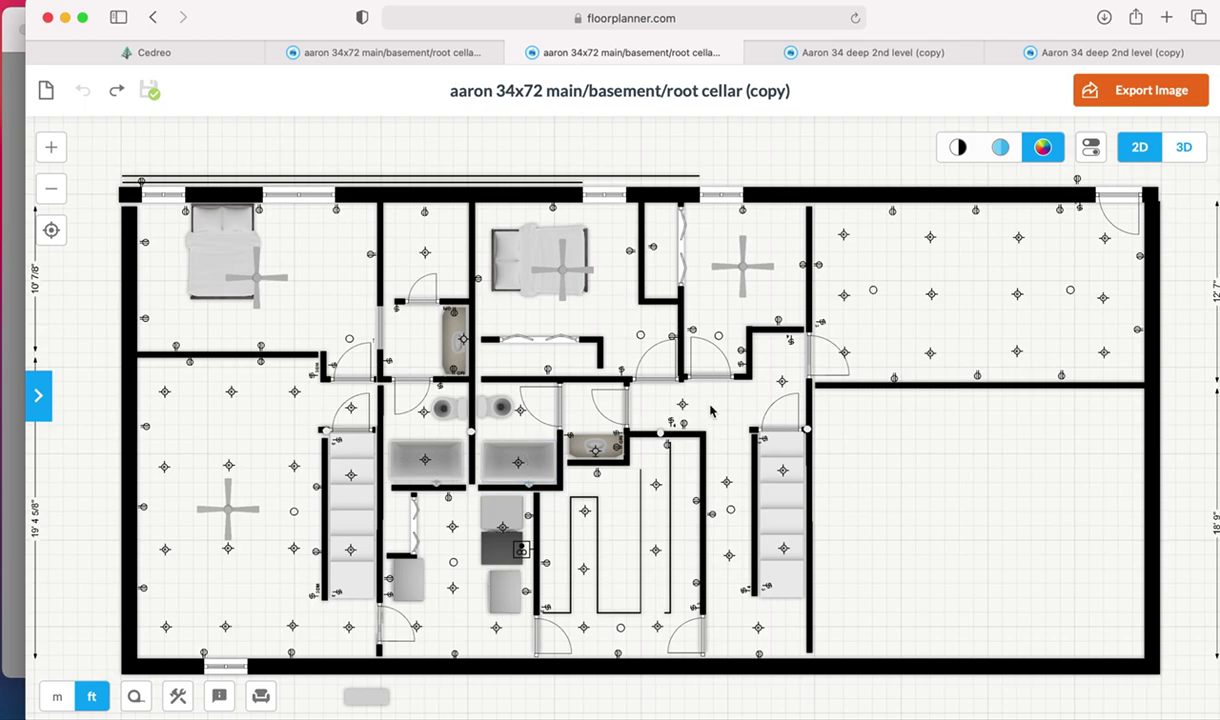
- Compare the Aaron 34 deep 2nd level plan with the main-level plan, and inspect the closet beside its central staircase
click(853, 60)
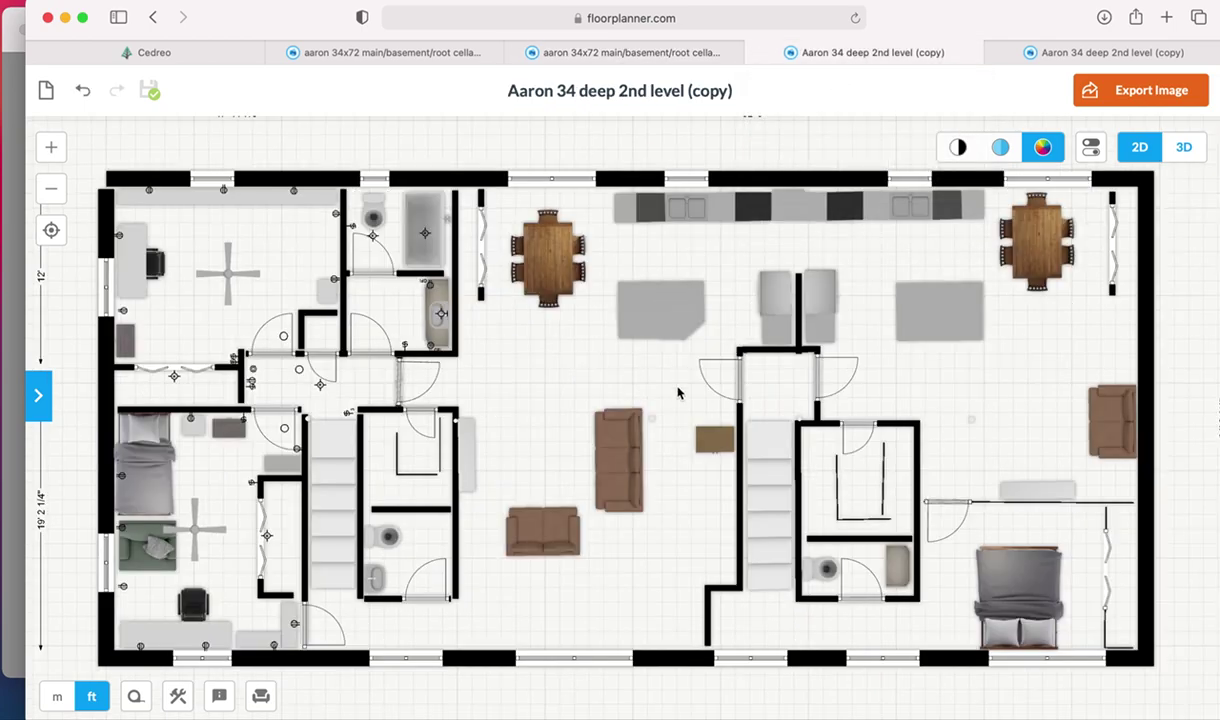
click(437, 62)
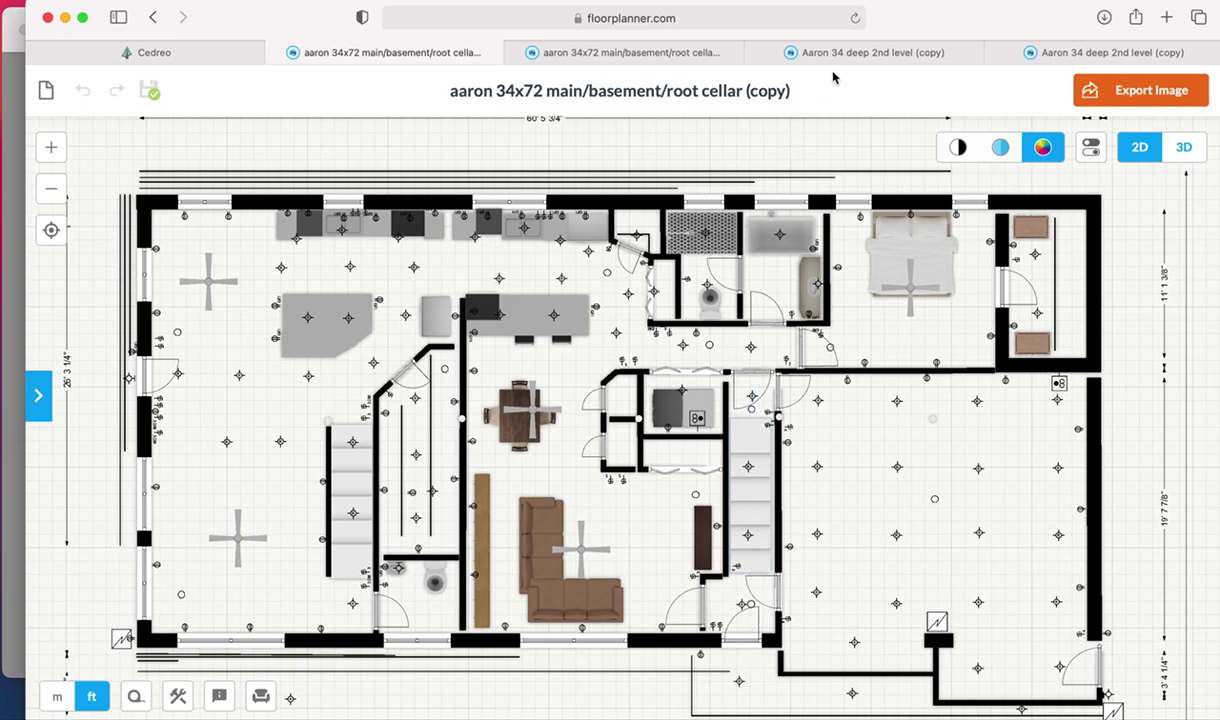
click(808, 55)
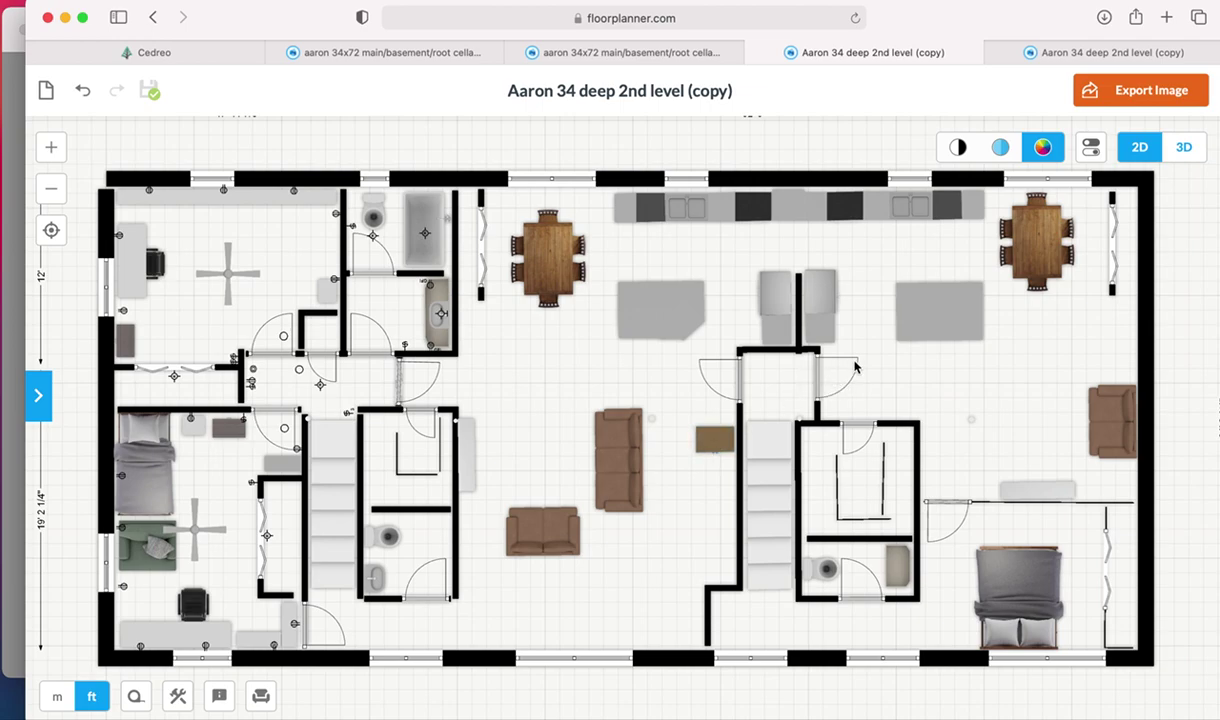
click(838, 456)
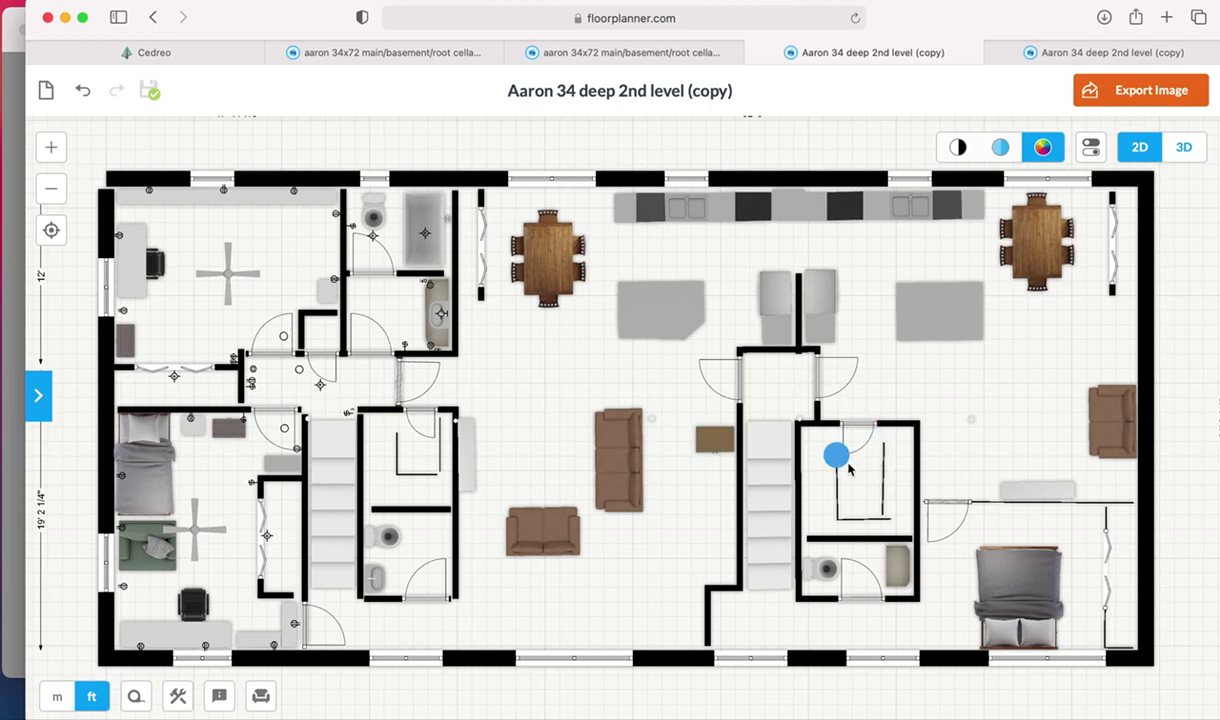
double_click(880, 516)
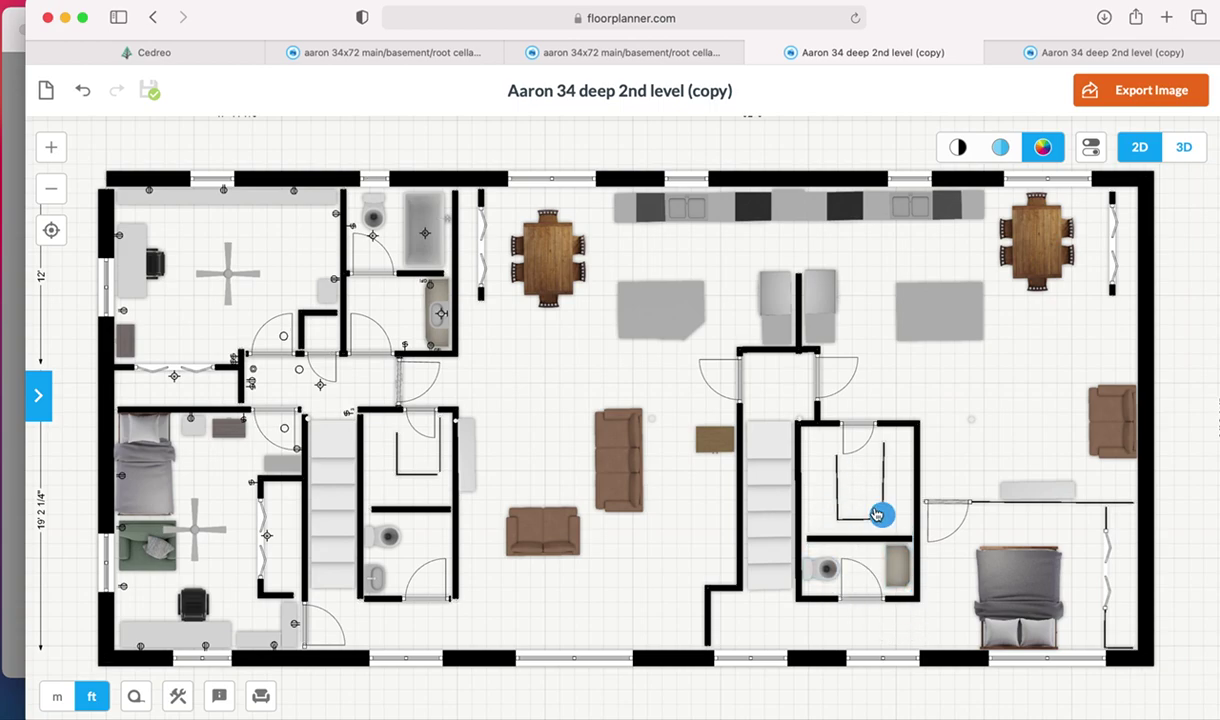
drag(880, 510, 888, 512)
- Review the main-level plan and the second-level plan again, and open the upper bedroom-level plan
mouse_move(490, 712)
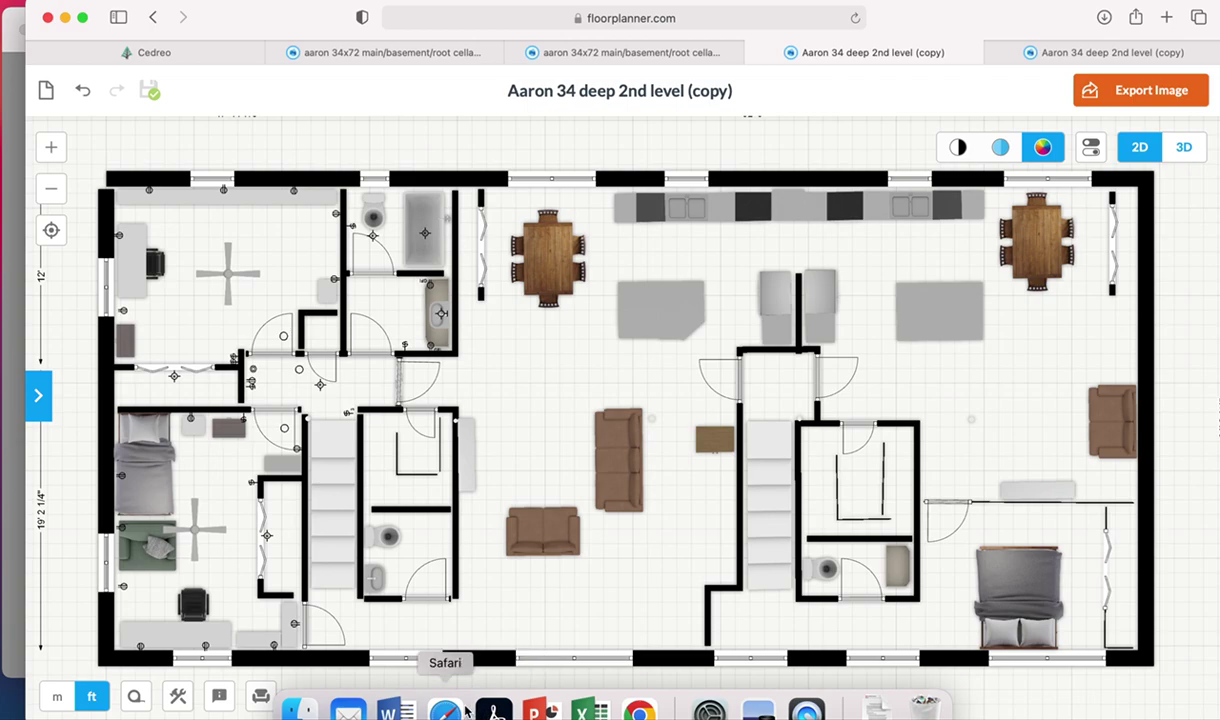
click(435, 53)
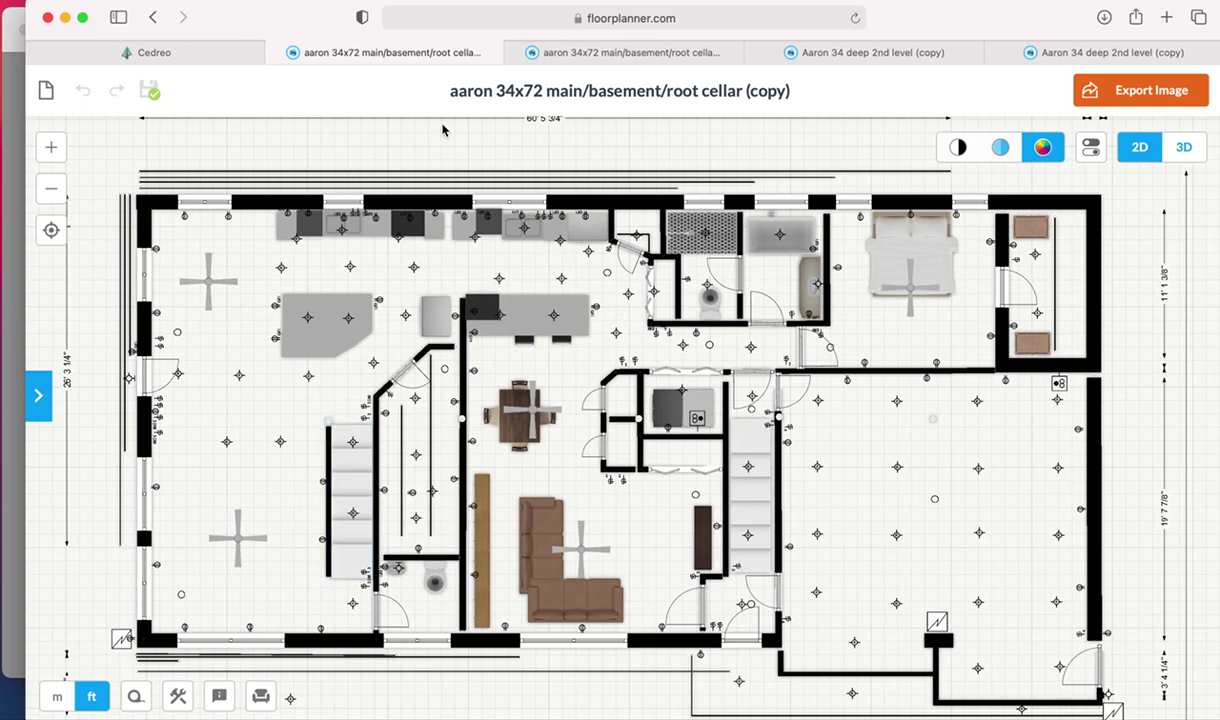
click(834, 50)
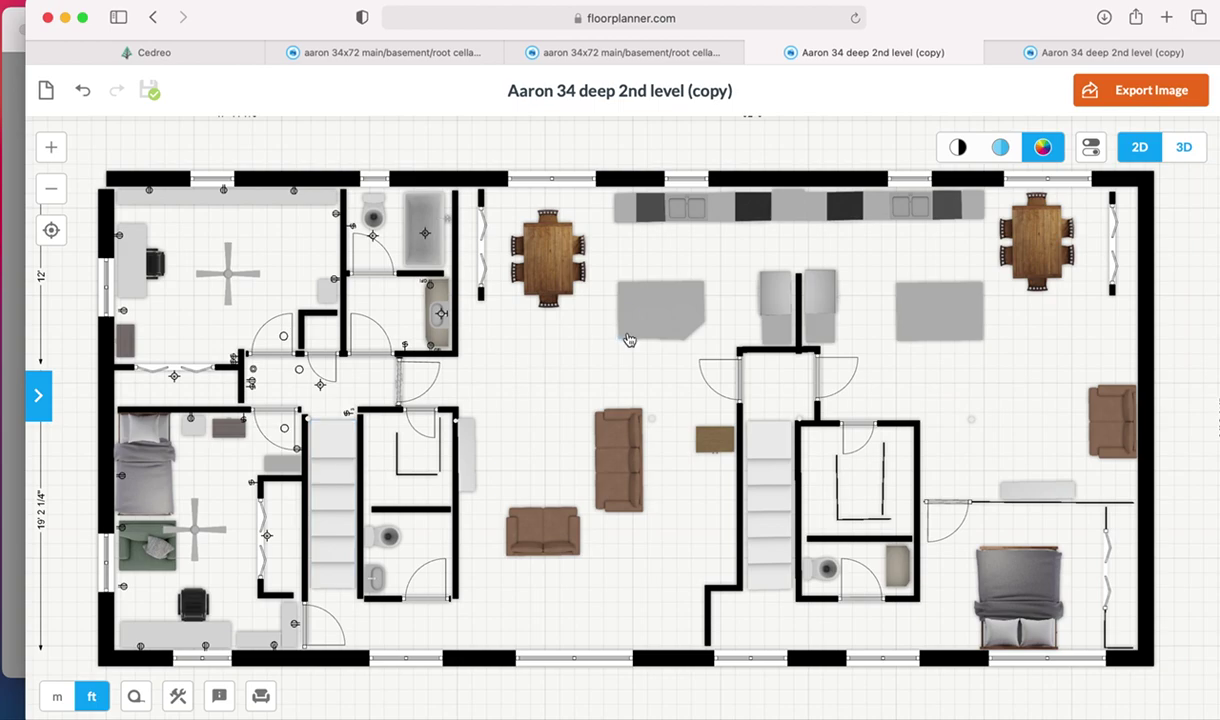
click(1051, 52)
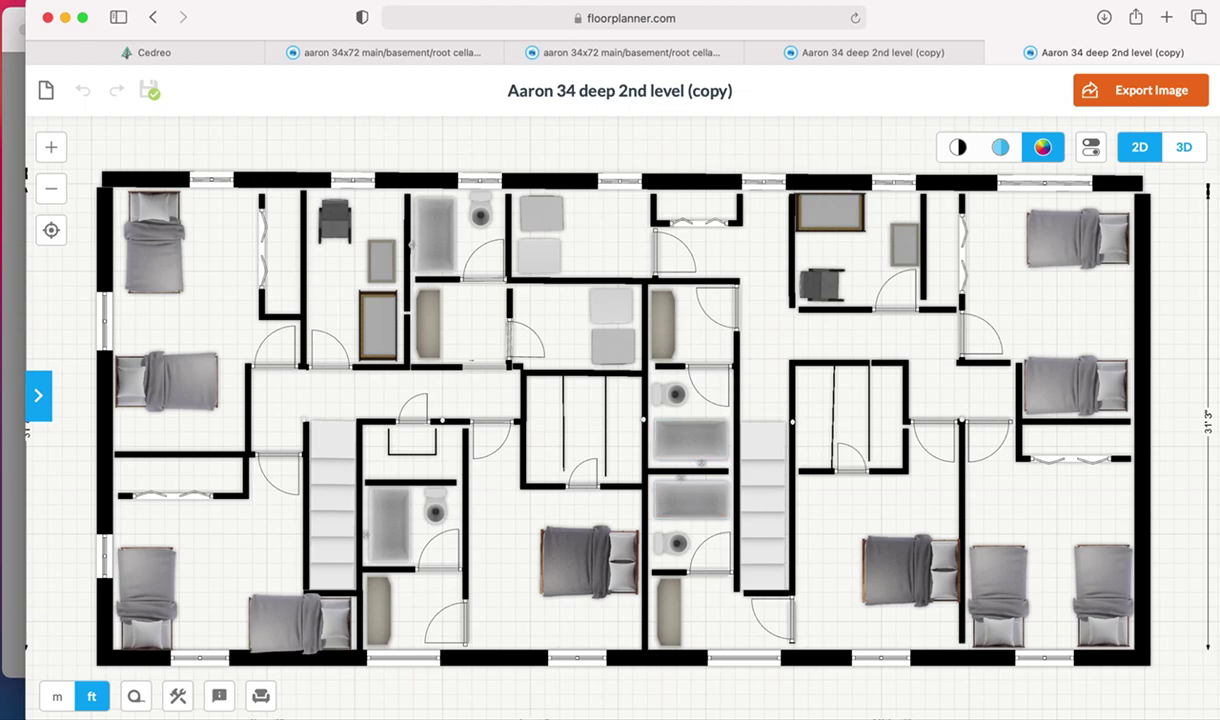
- Switch to Preview and bring the rendered exterior image of the house to the front
mouse_move(493, 710)
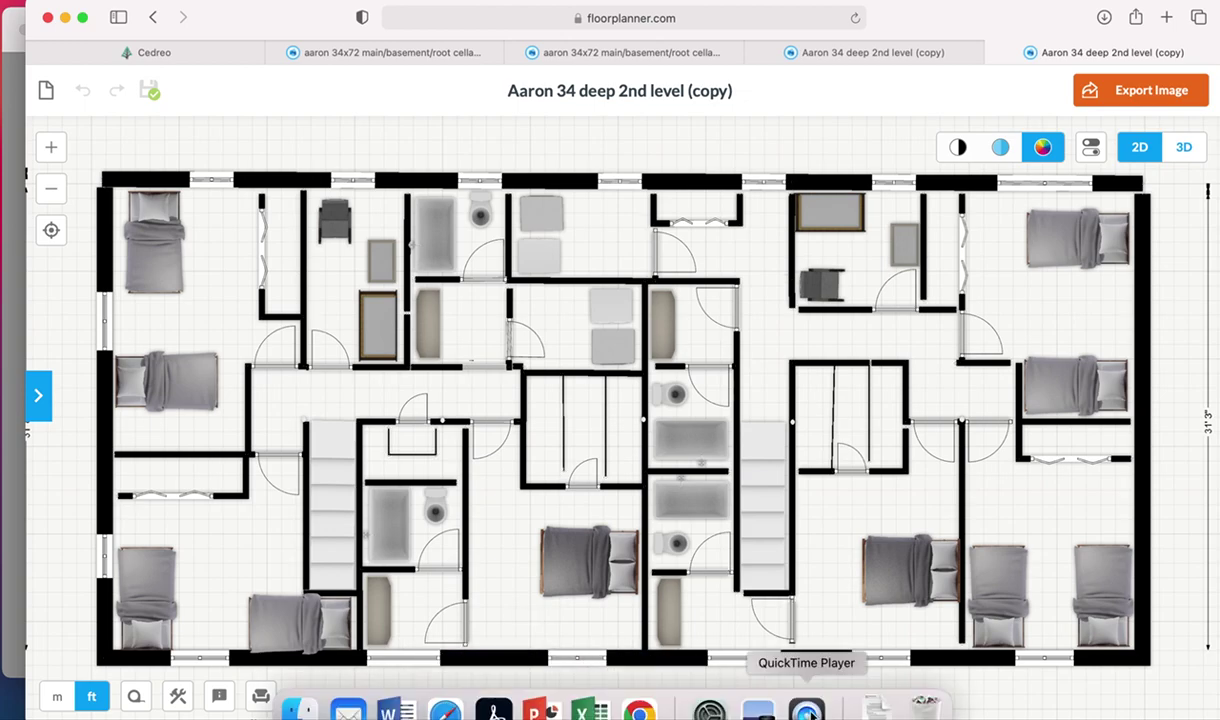
click(806, 710)
mouse_move(709, 710)
click(758, 710)
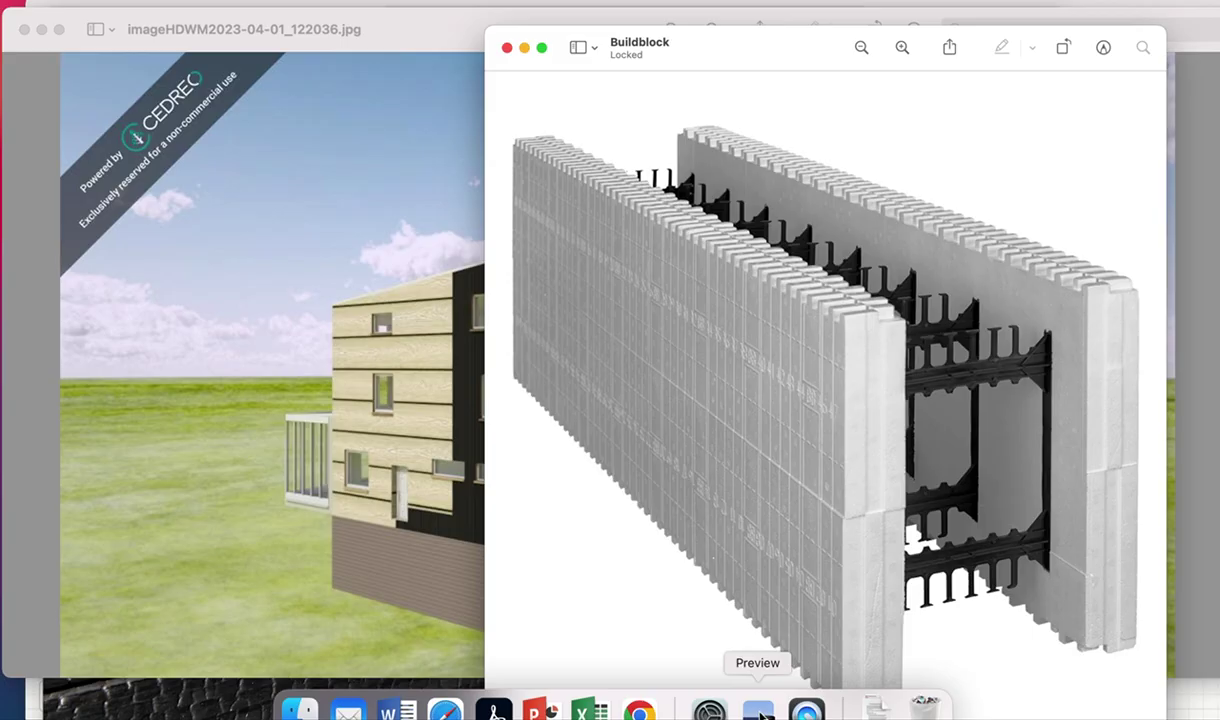
click(443, 390)
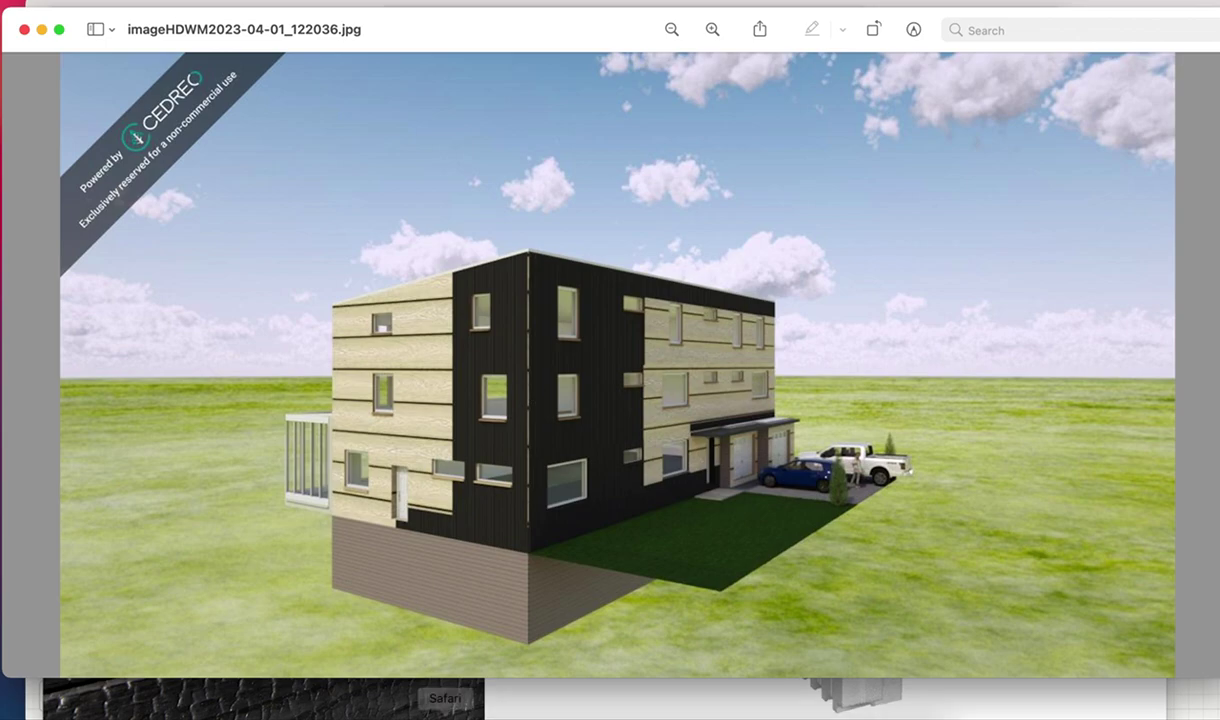
- Return to the LARSON ICF model in Safari and examine its roof, side walls and front facade
mouse_move(476, 708)
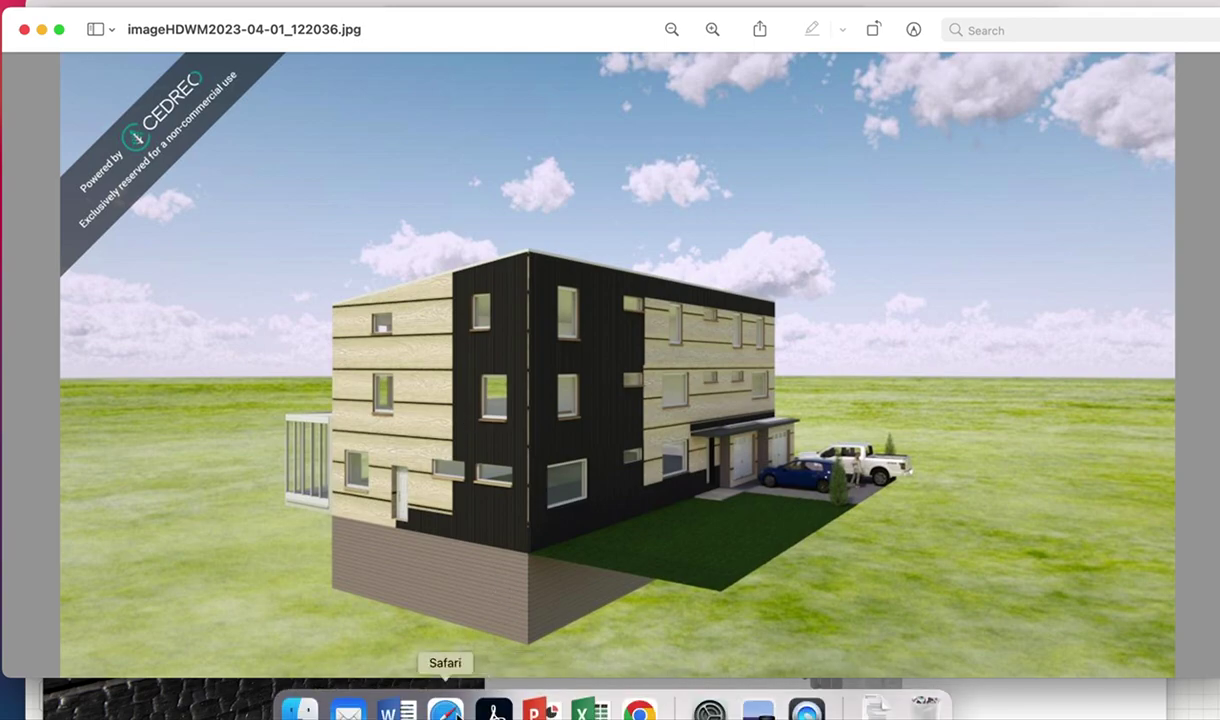
click(445, 708)
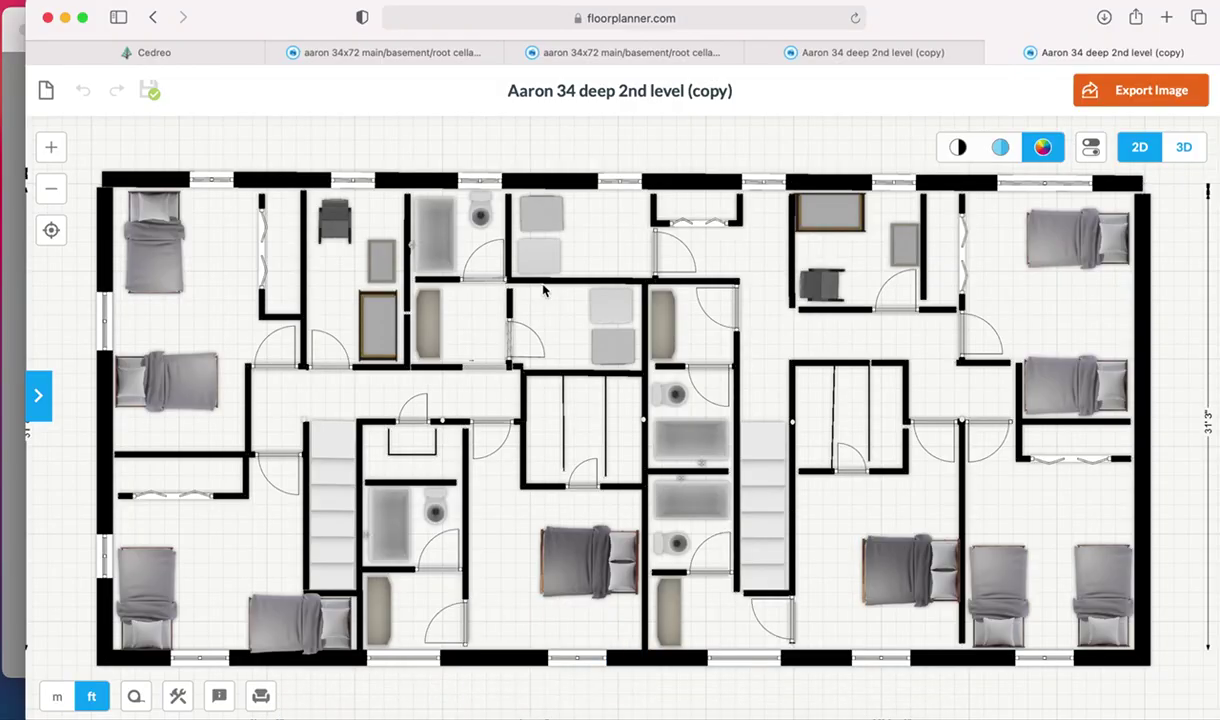
click(186, 50)
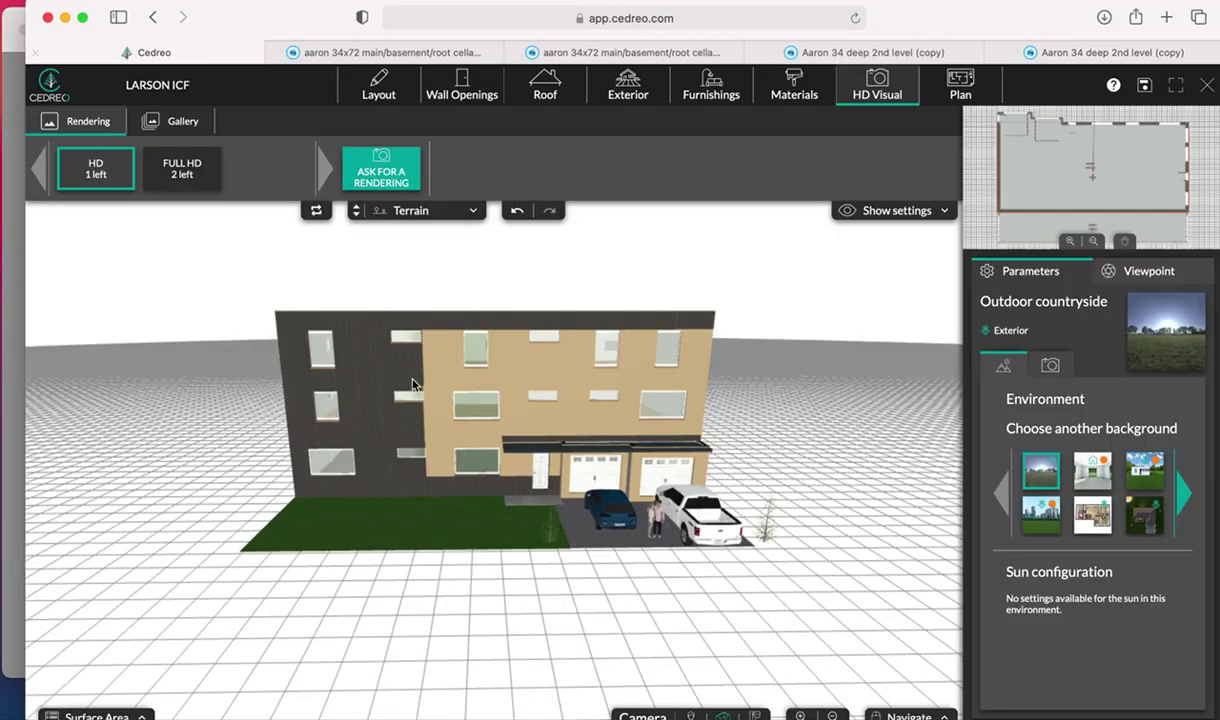
drag(235, 428, 376, 448)
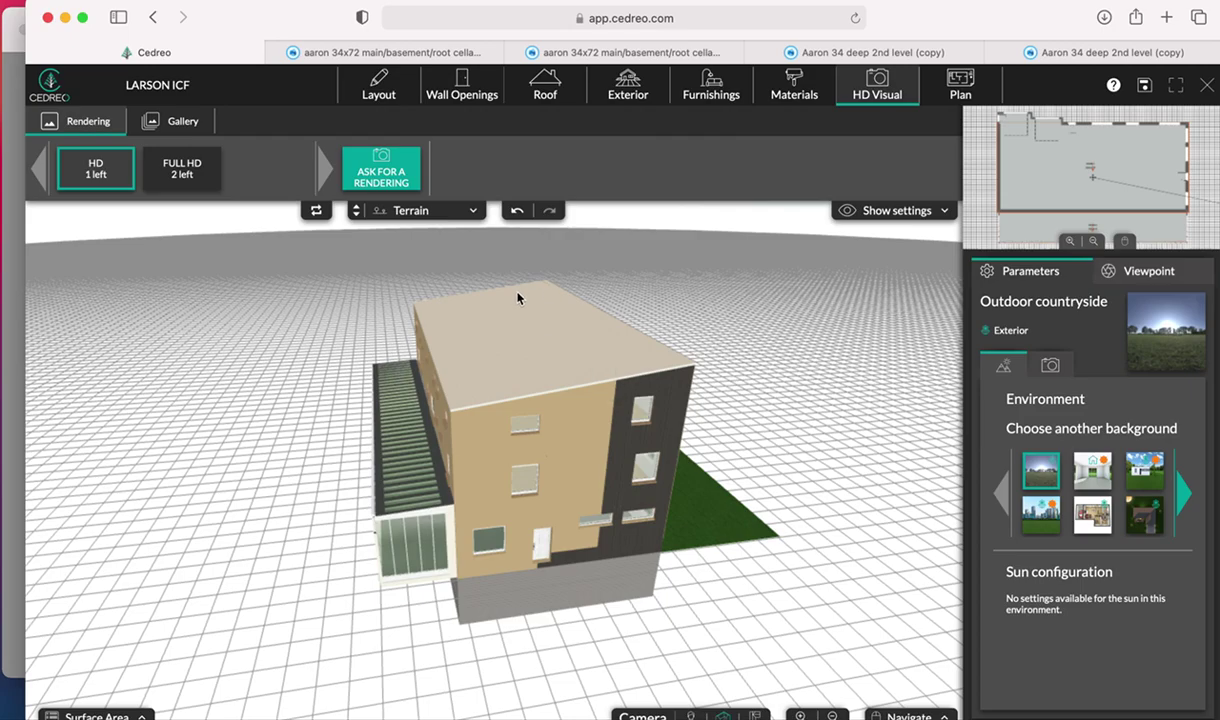
drag(517, 298, 440, 338)
drag(372, 387, 530, 378)
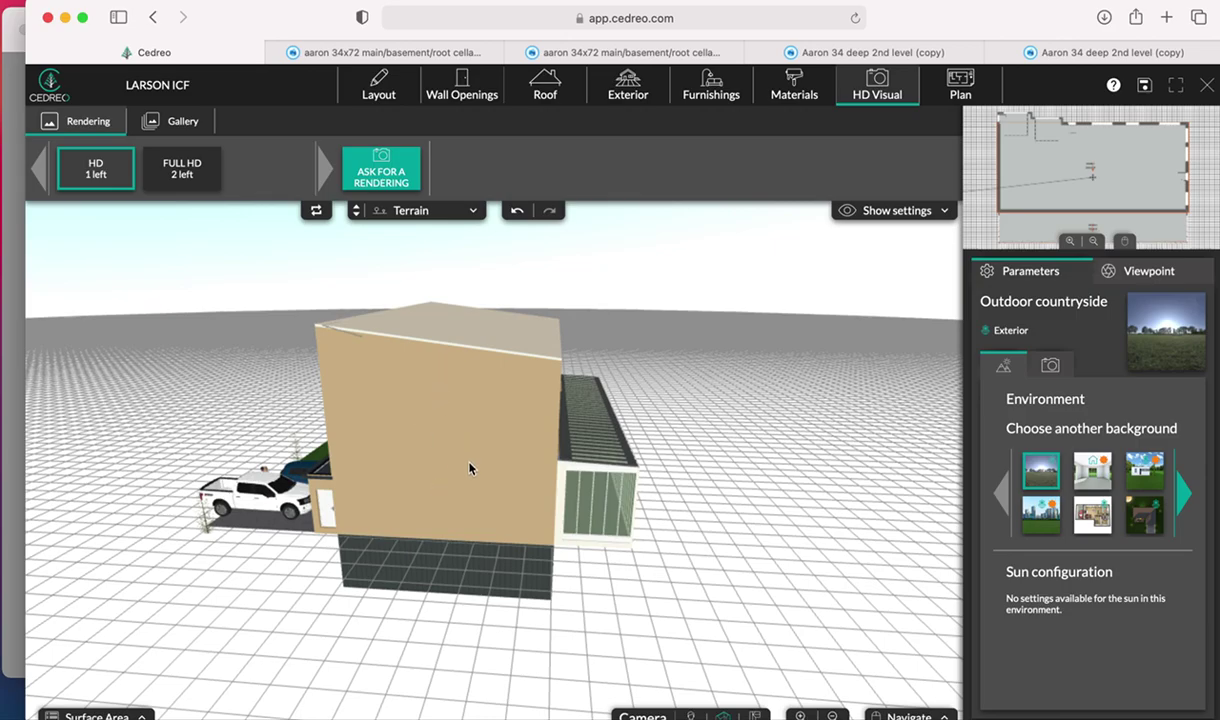
drag(267, 422, 438, 433)
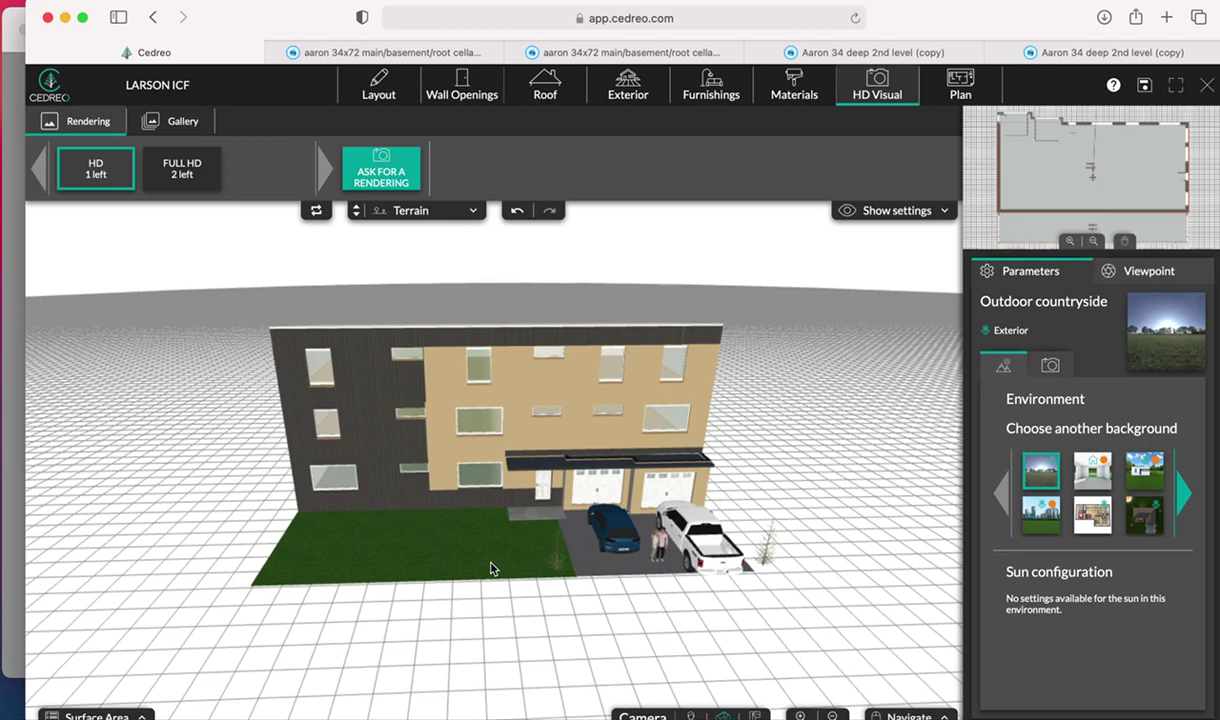
drag(472, 558, 472, 553)
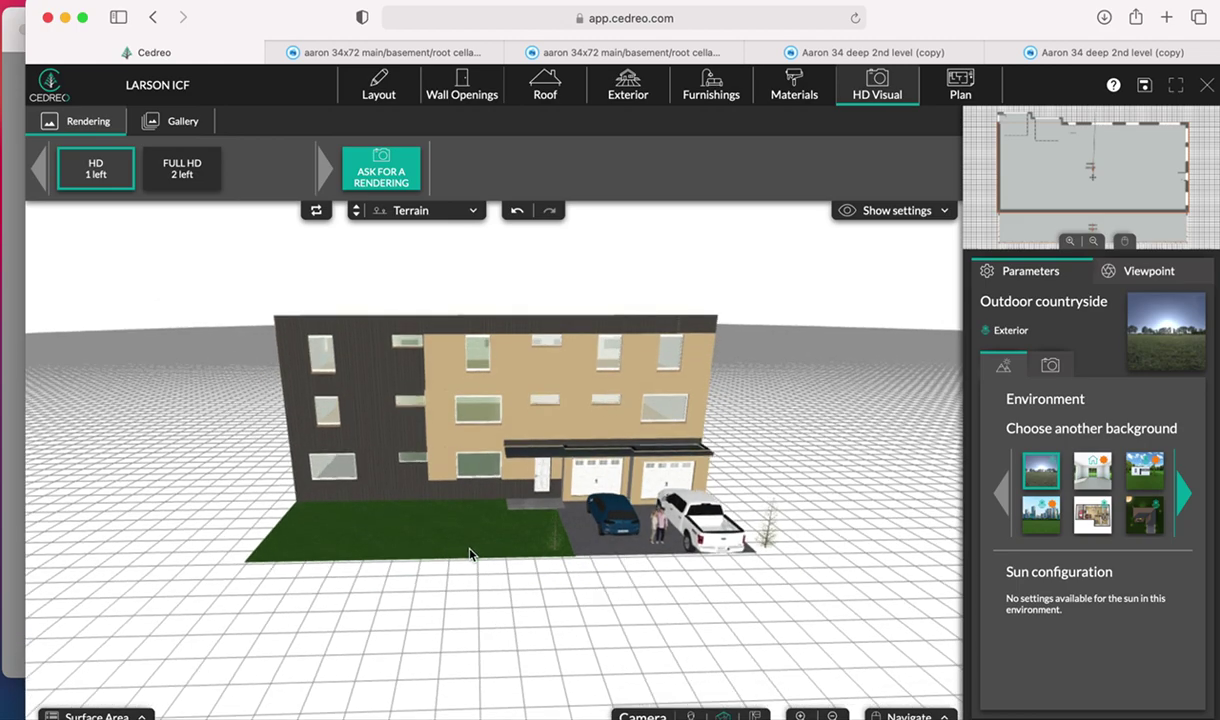